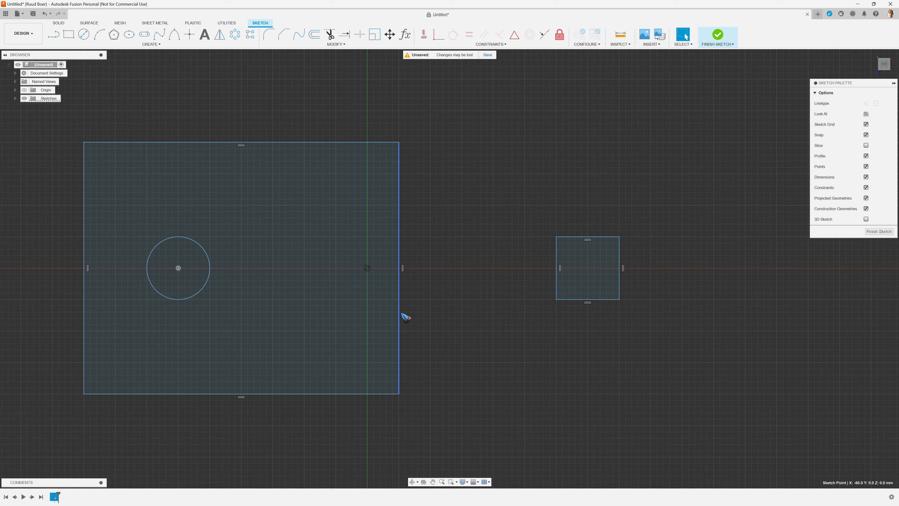
# Step: Resize the large rectangle to about 100 by 60 mm by its side and corners, then enlarge the circle and shift it towards the origin
pyautogui.moveTo(398, 312); pyautogui.dragTo(417, 305)
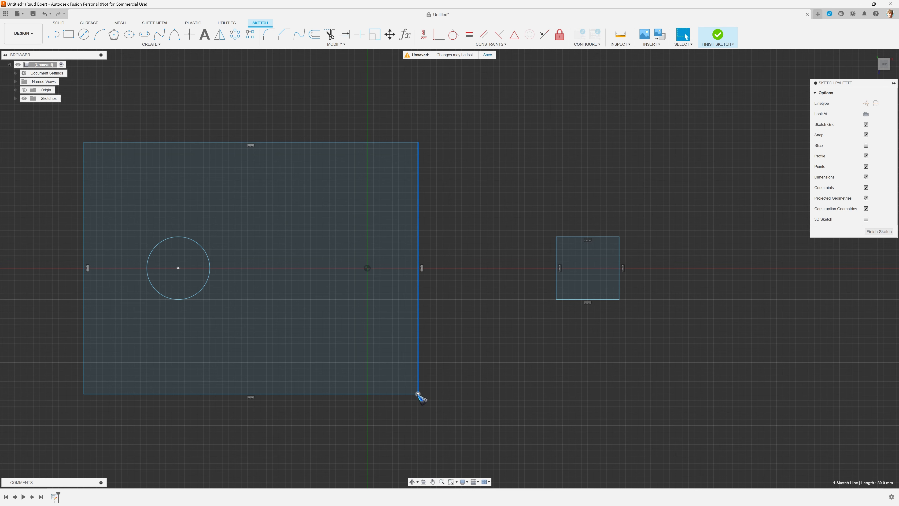
pyautogui.moveTo(418, 394); pyautogui.dragTo(399, 362)
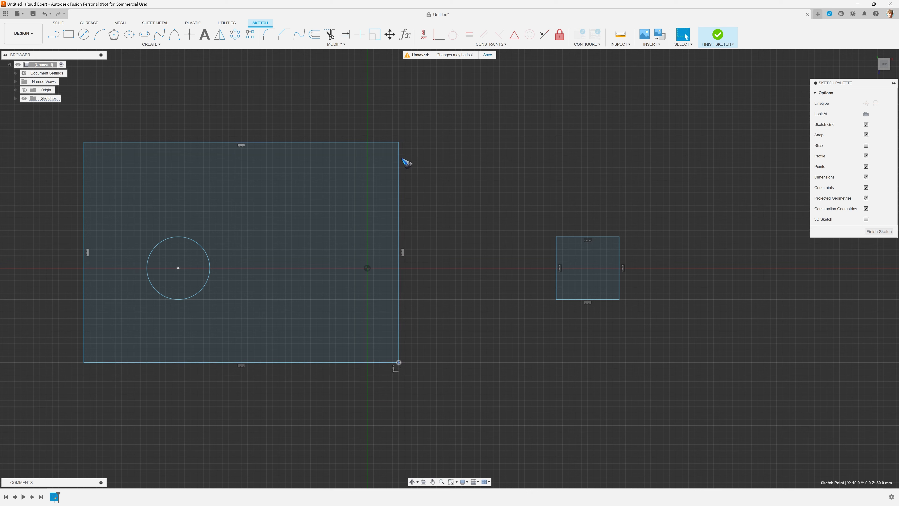
pyautogui.moveTo(399, 142); pyautogui.dragTo(399, 174)
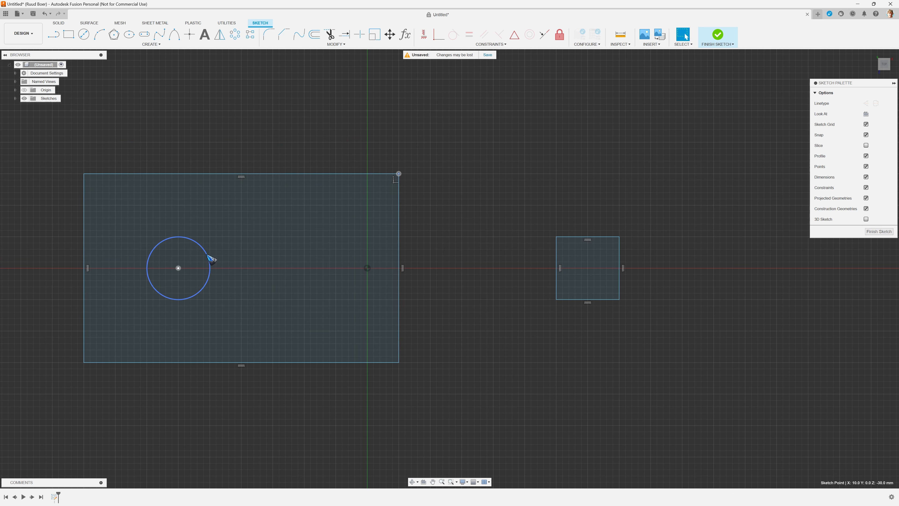
pyautogui.moveTo(211, 260)
pyautogui.mouseDown()
pyautogui.moveTo(229, 255)
pyautogui.moveTo(186, 268)
pyautogui.moveTo(210, 268)
pyautogui.mouseUp()
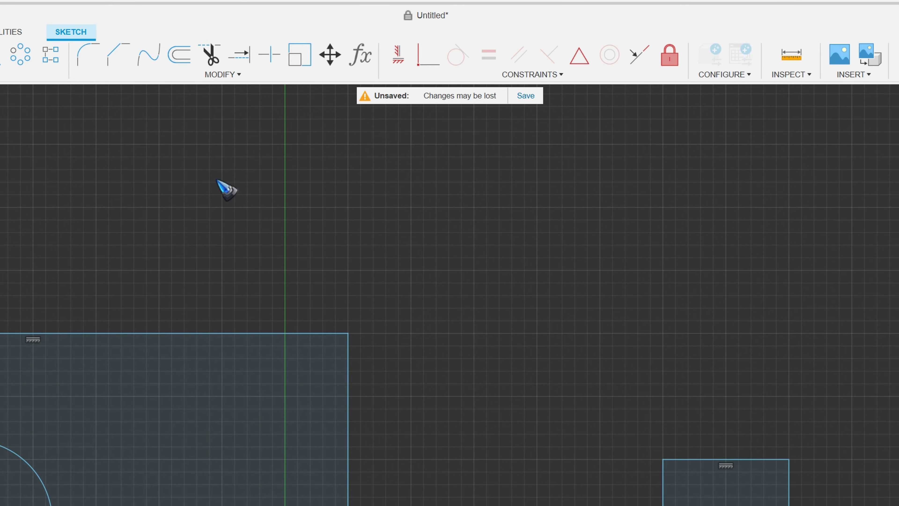
# Step: Connect the large rectangle's upper and lower edges to the matching edges of the small square with tangent blend curves
pyautogui.click(216, 73)
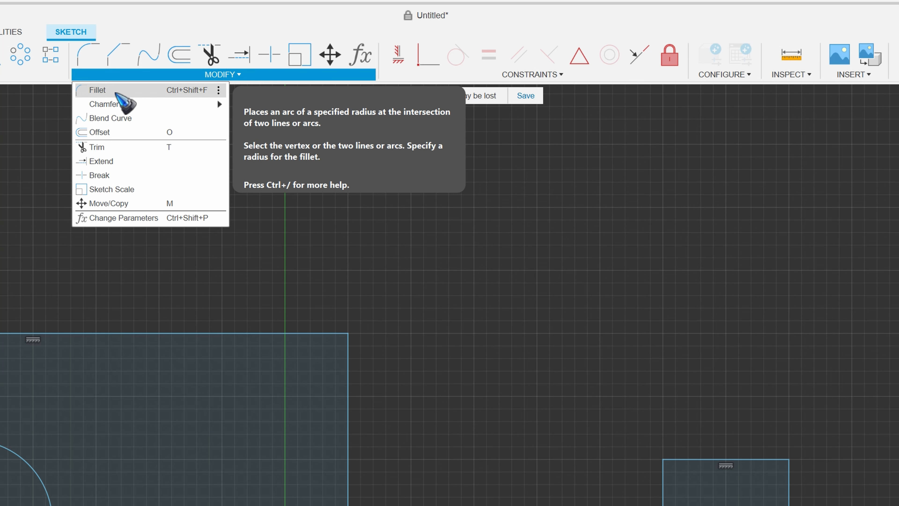
pyautogui.moveTo(120, 103)
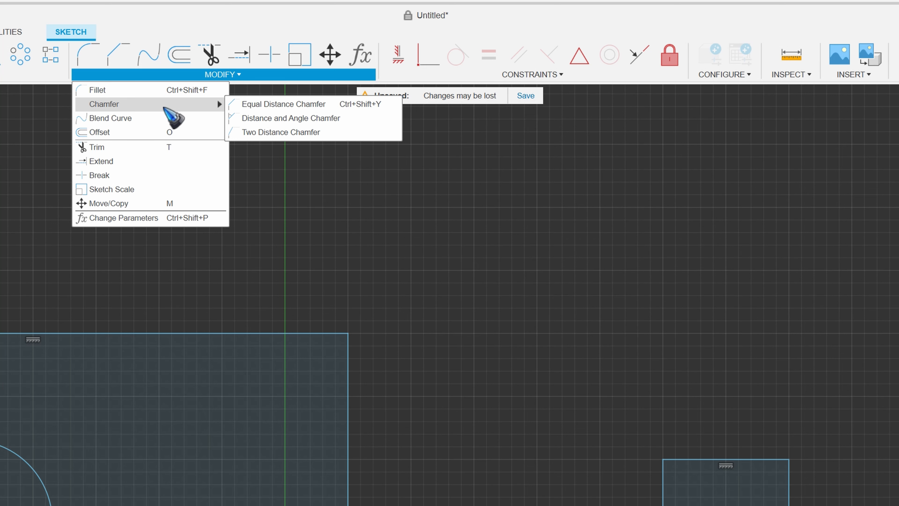
pyautogui.click(151, 119)
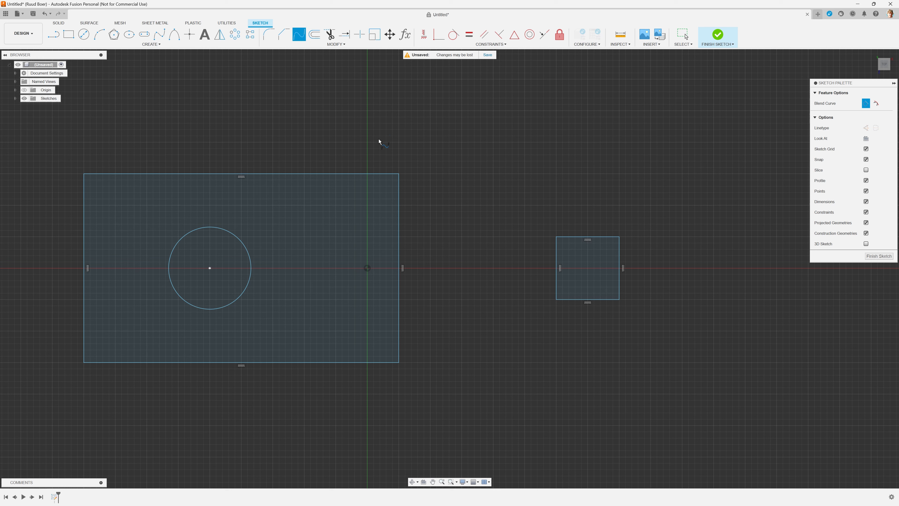
pyautogui.click(378, 174)
pyautogui.click(570, 239)
pyautogui.click(383, 363)
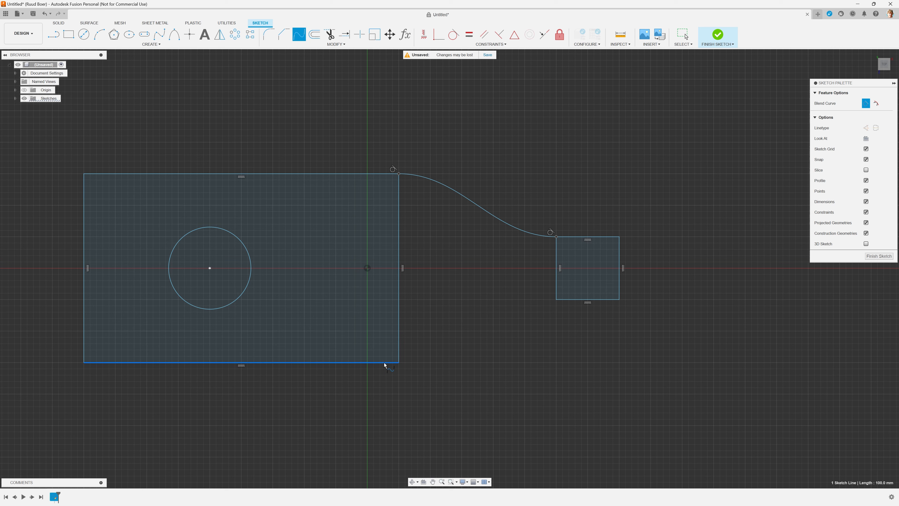
pyautogui.click(569, 300)
pyautogui.press('Escape')
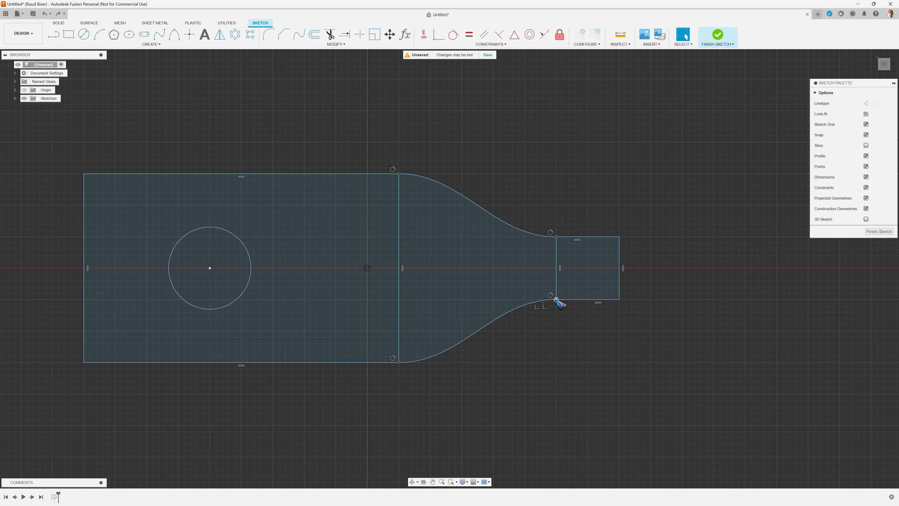
pyautogui.moveTo(556, 299)
pyautogui.mouseDown()
pyautogui.moveTo(553, 267)
pyautogui.moveTo(516, 255)
pyautogui.moveTo(441, 297)
pyautogui.moveTo(348, 286)
pyautogui.moveTo(368, 272)
pyautogui.moveTo(447, 298)
pyautogui.moveTo(530, 283)
pyautogui.moveTo(561, 298)
pyautogui.moveTo(363, 293)
pyautogui.moveTo(388, 288)
pyautogui.moveTo(363, 294)
pyautogui.moveTo(365, 281)
pyautogui.moveTo(430, 300)
pyautogui.moveTo(552, 300)
pyautogui.mouseUp()
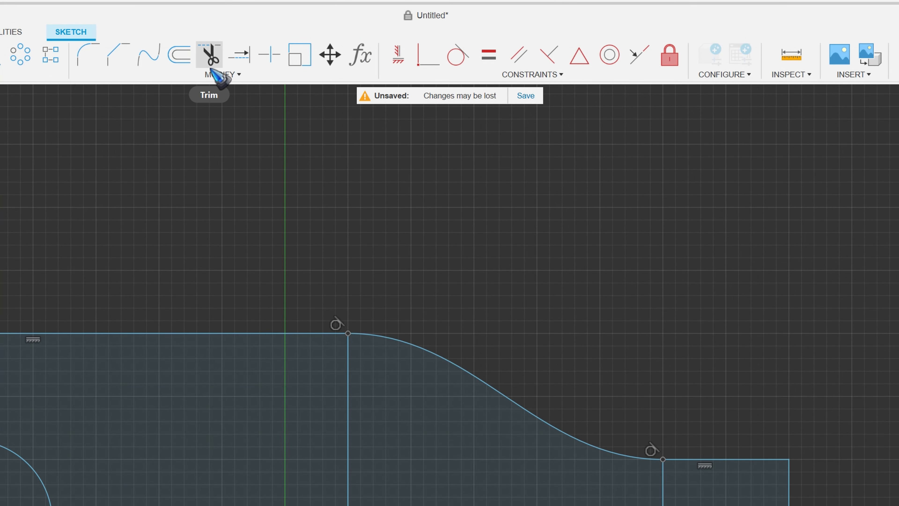
# Step: Trim away the circle and the large rectangle's edge facing the small square
pyautogui.click(212, 75)
pyautogui.click(112, 146)
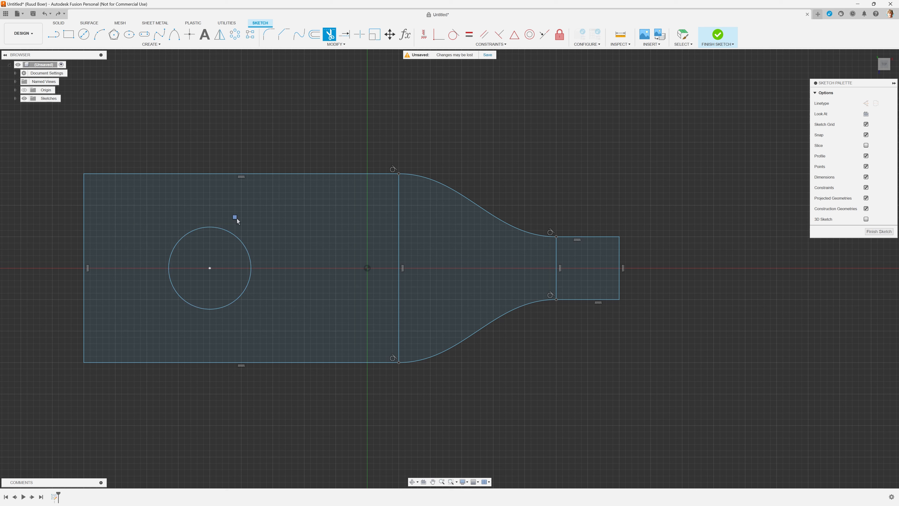
pyautogui.click(233, 229)
pyautogui.click(398, 218)
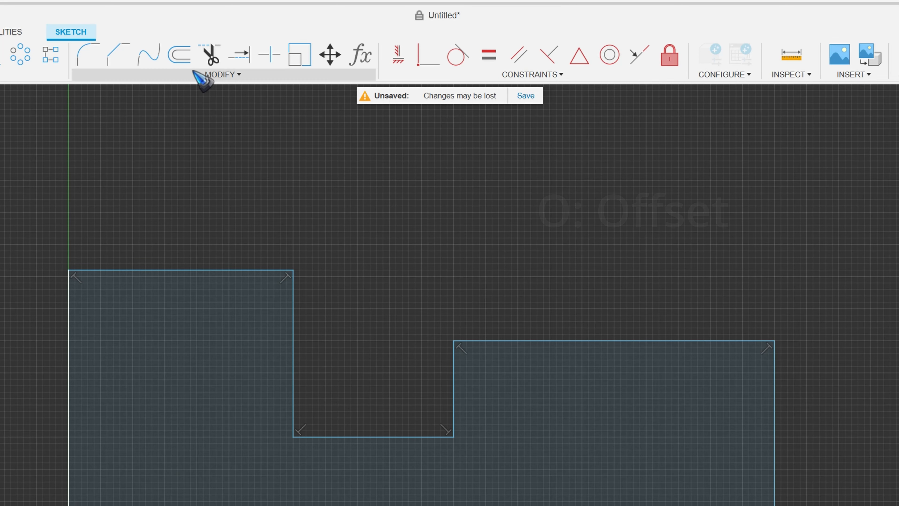
pyautogui.click(202, 74)
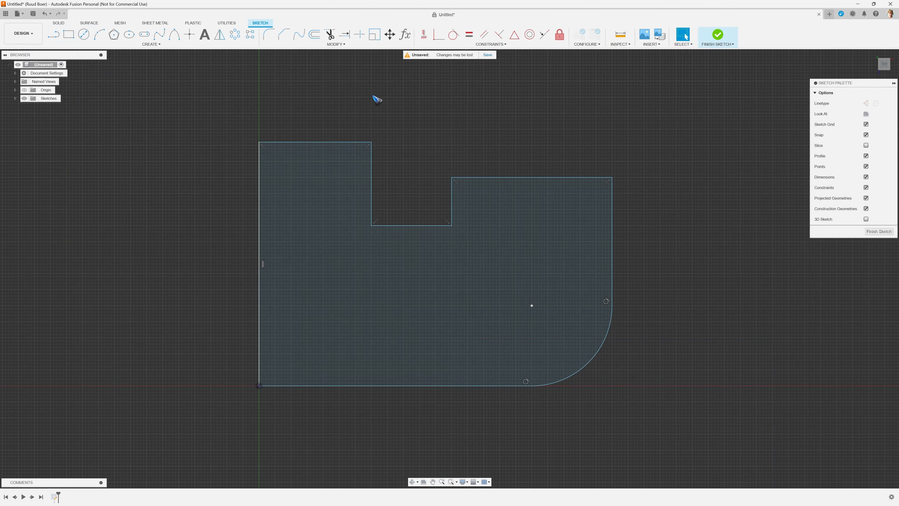
pyautogui.doubleClick(340, 143)
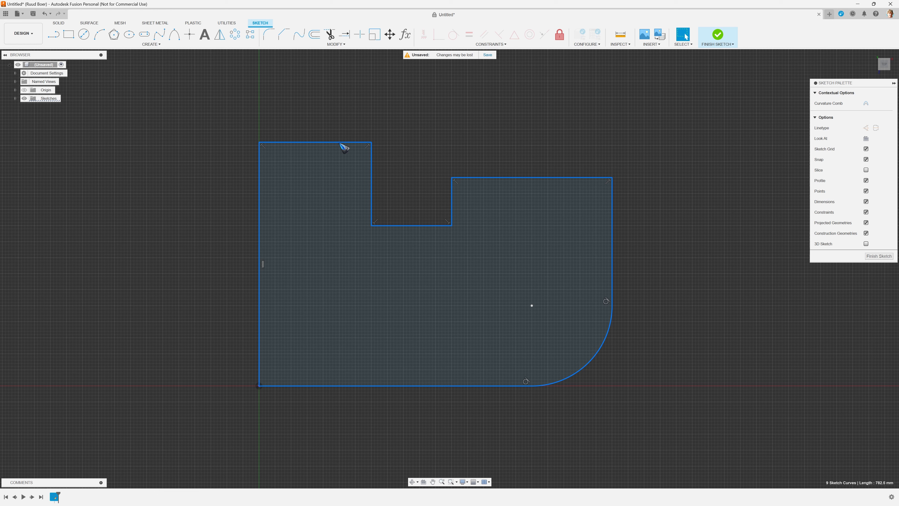
pyautogui.press('o')
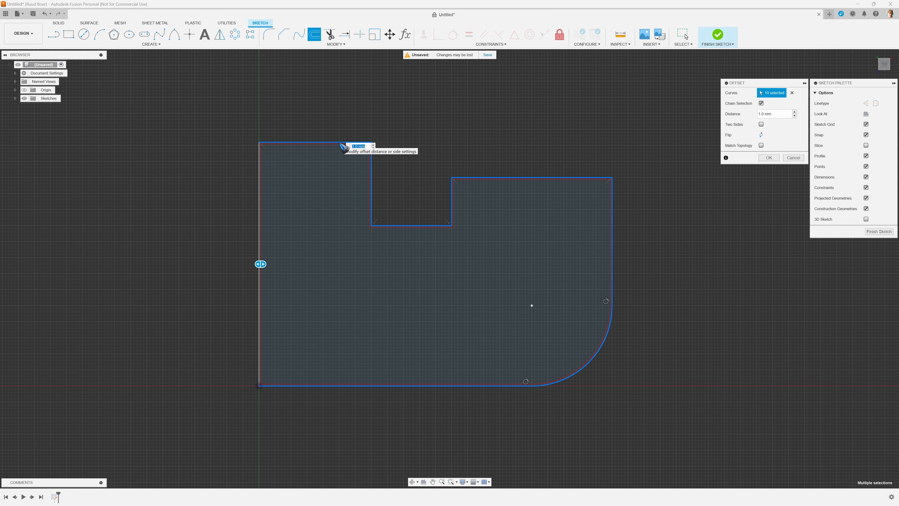
pyautogui.press('Return')
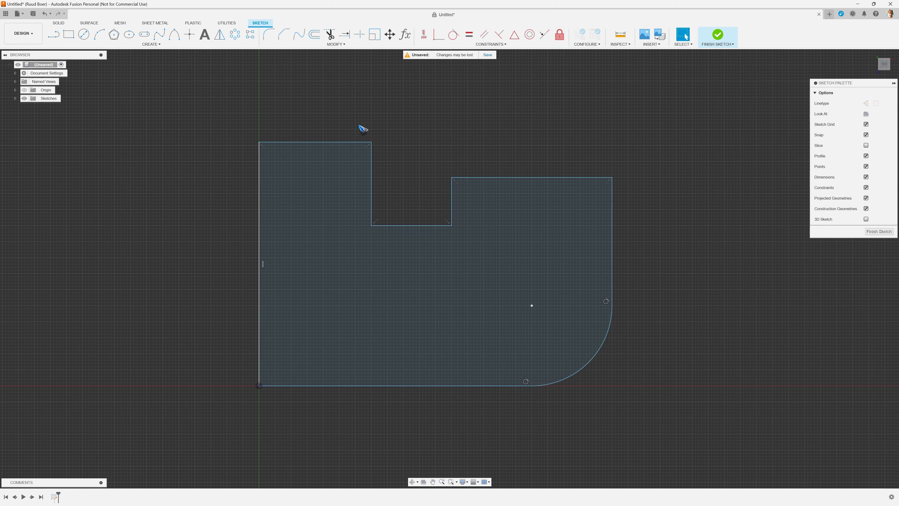
# Step: Set up a chained offset of the closed profile about 9.7 mm outward, flipping its direction inward and back
pyautogui.press('o')
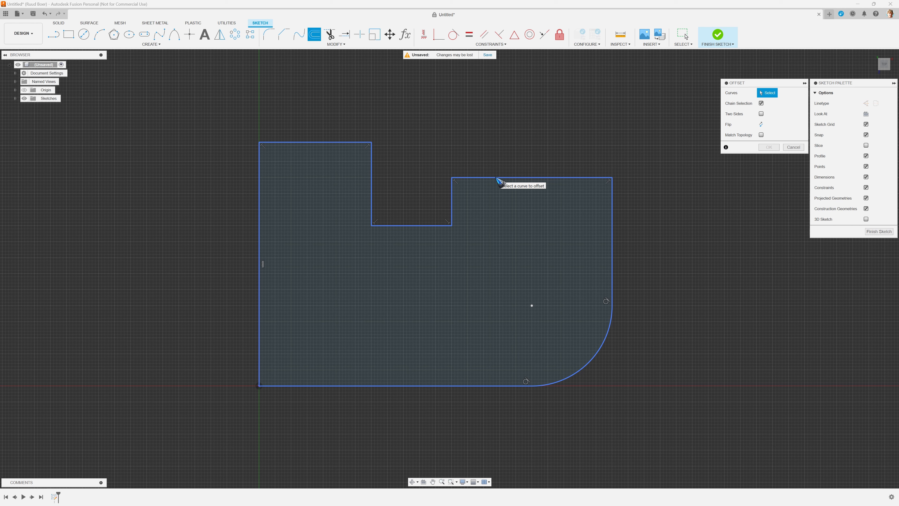
pyautogui.click(498, 178)
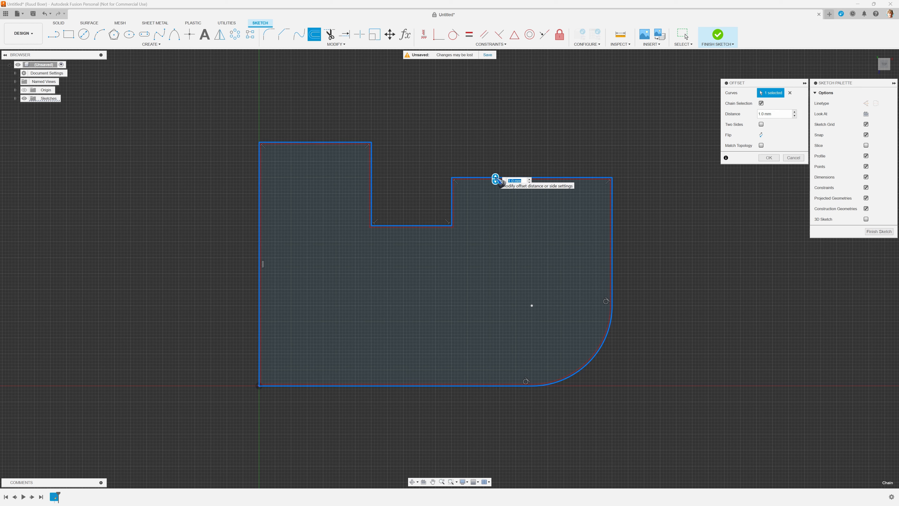
pyautogui.moveTo(496, 179)
pyautogui.mouseDown()
pyautogui.moveTo(493, 159)
pyautogui.moveTo(489, 202)
pyautogui.moveTo(494, 161)
pyautogui.mouseUp()
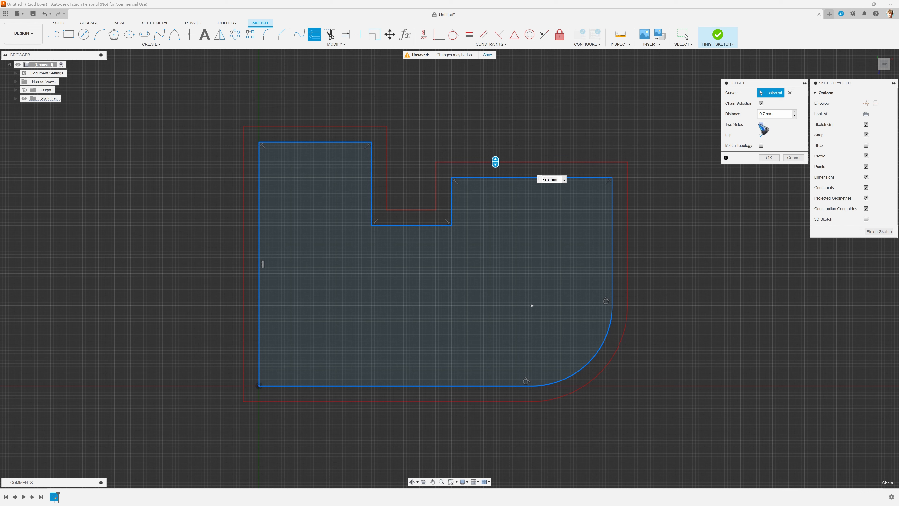
pyautogui.click(761, 124)
pyautogui.click(761, 135)
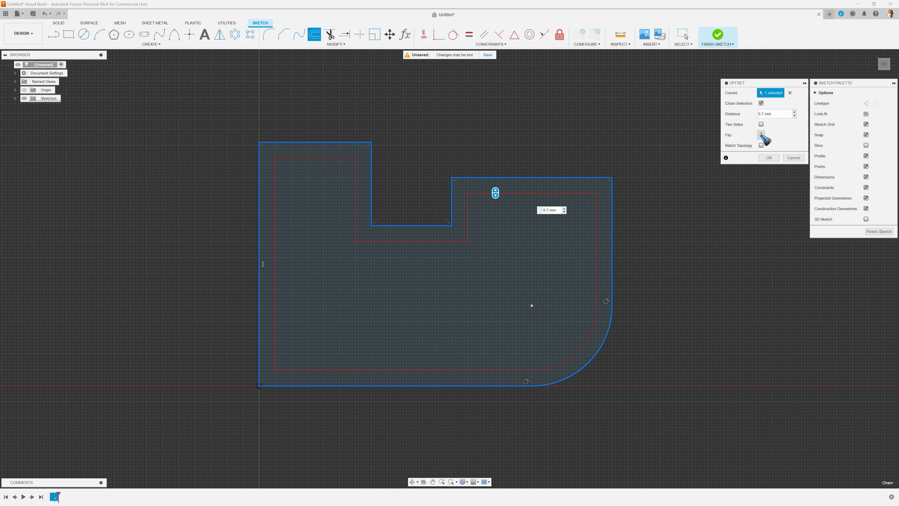
pyautogui.click(760, 135)
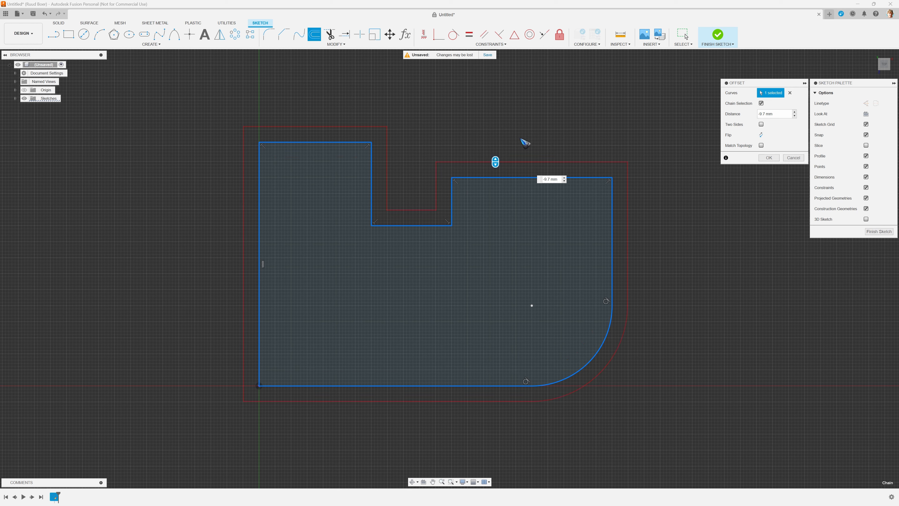
# Step: Enable Match Topology and set the profile's outward offset to about 25 mm after varying the distance
pyautogui.moveTo(495, 164)
pyautogui.mouseDown()
pyautogui.moveTo(495, 217)
pyautogui.moveTo(495, 161)
pyautogui.mouseUp()
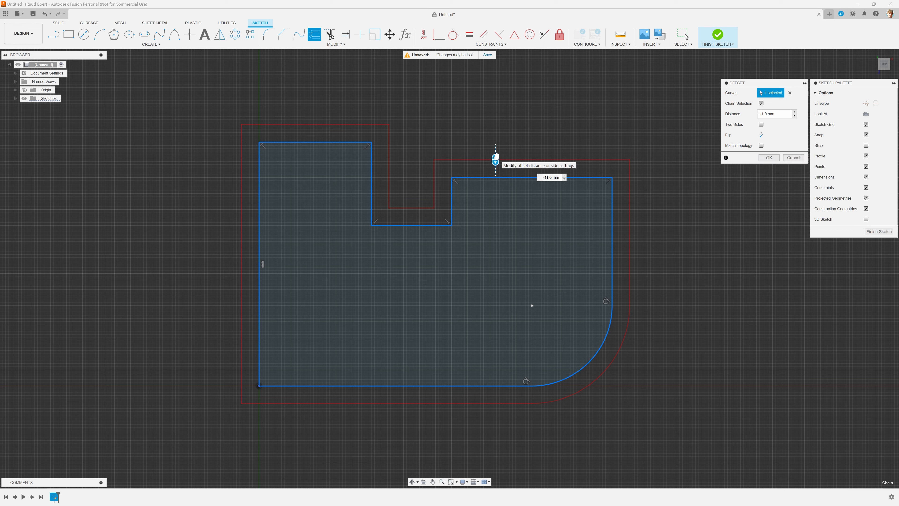
pyautogui.moveTo(495, 158); pyautogui.dragTo(453, 122)
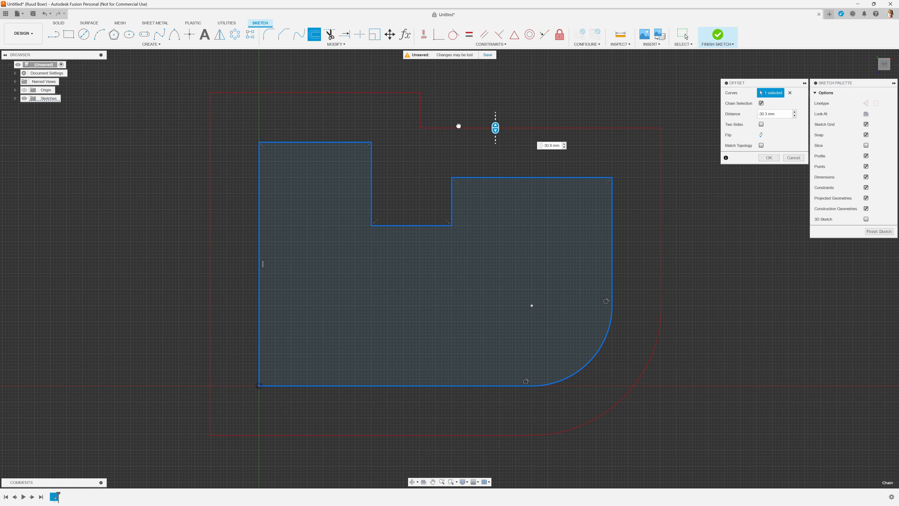
pyautogui.moveTo(458, 120); pyautogui.dragTo(460, 120)
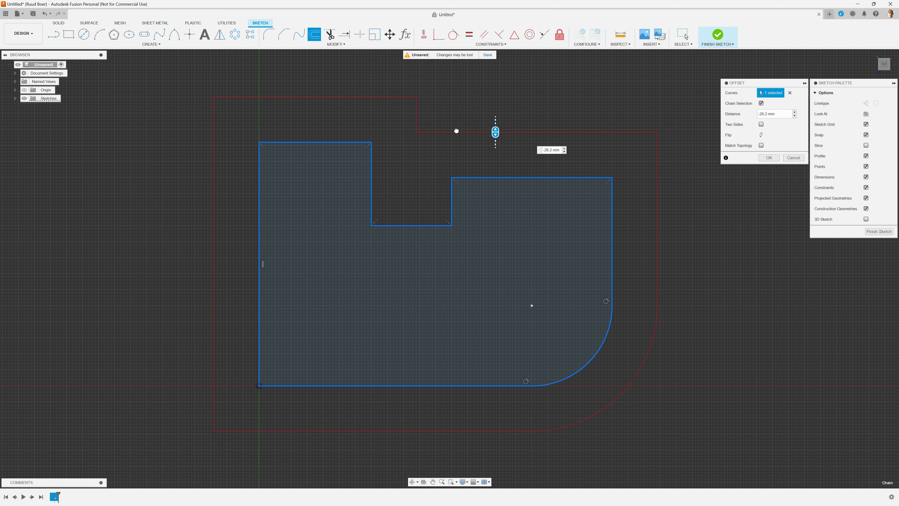
pyautogui.moveTo(456, 131); pyautogui.dragTo(470, 148)
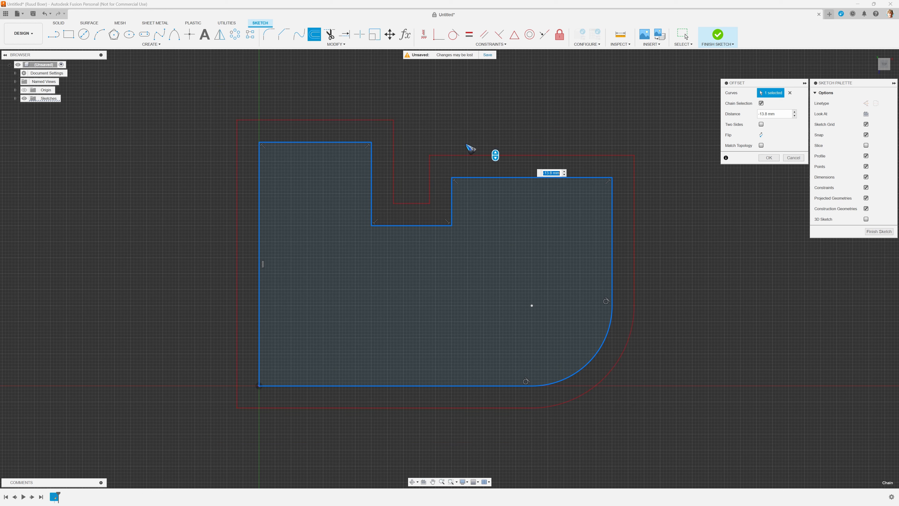
pyautogui.click(761, 146)
pyautogui.moveTo(495, 153); pyautogui.dragTo(496, 134)
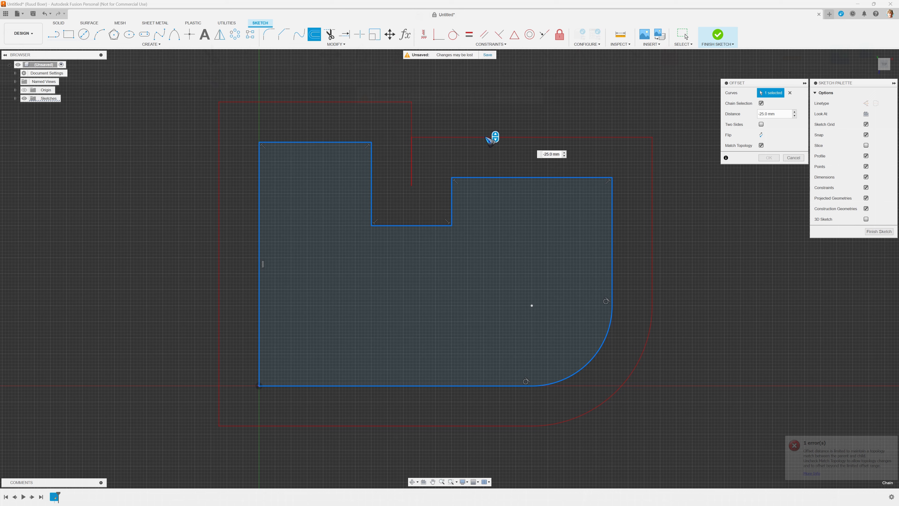
# Step: Extend both ends of the diagonal line to the rectangle's edges
pyautogui.click(334, 45)
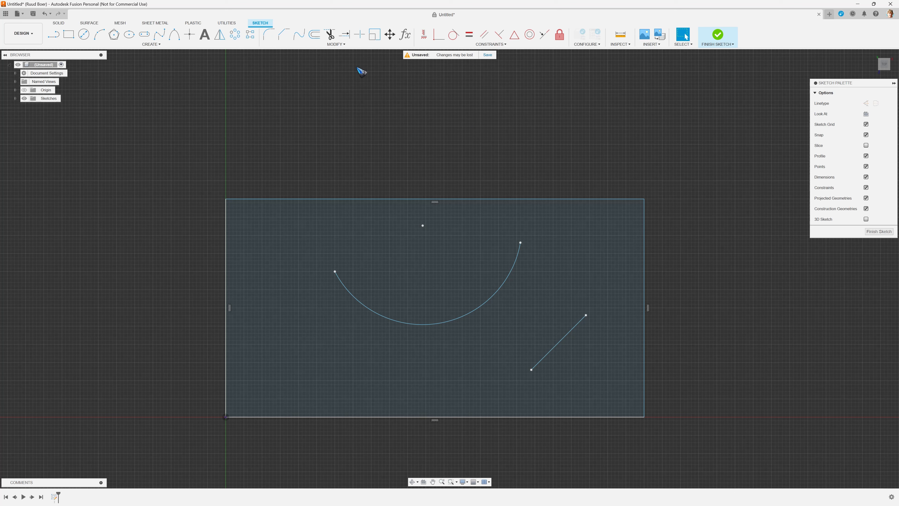
pyautogui.click(335, 44)
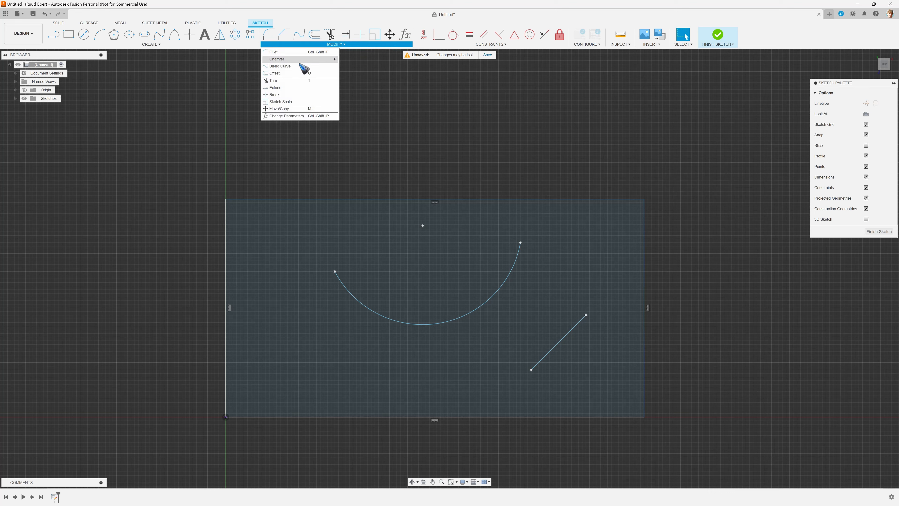
pyautogui.click(293, 89)
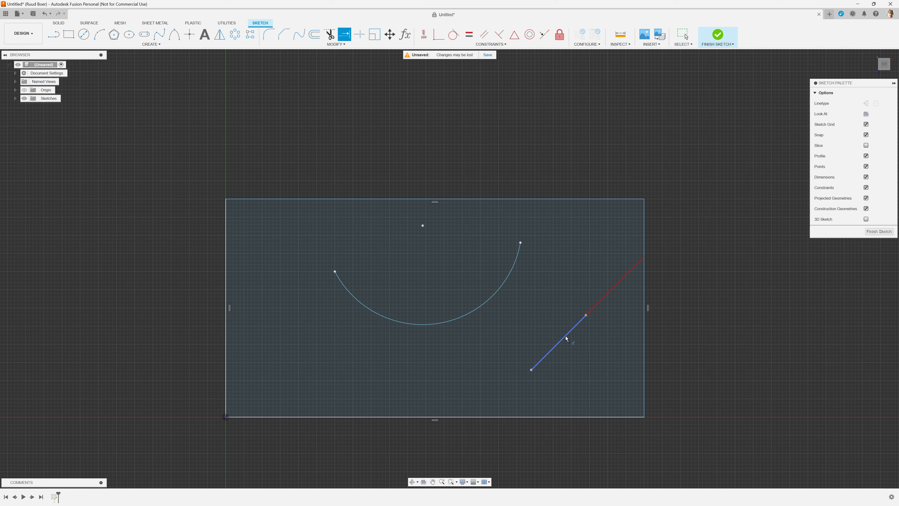
pyautogui.click(582, 322)
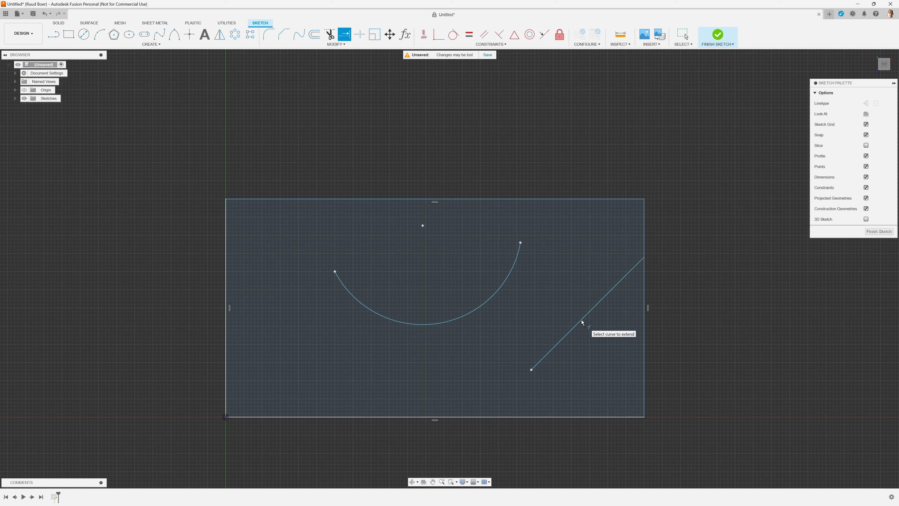
pyautogui.click(544, 362)
# Step: Extend the arc to the rectangle's upper edge and onward from its other end to close it into a full circle
pyautogui.click(519, 254)
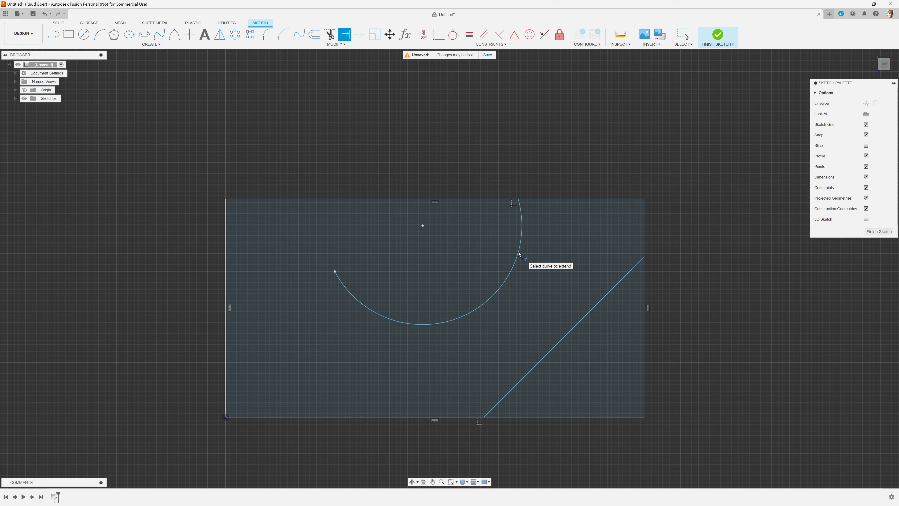
pyautogui.click(344, 286)
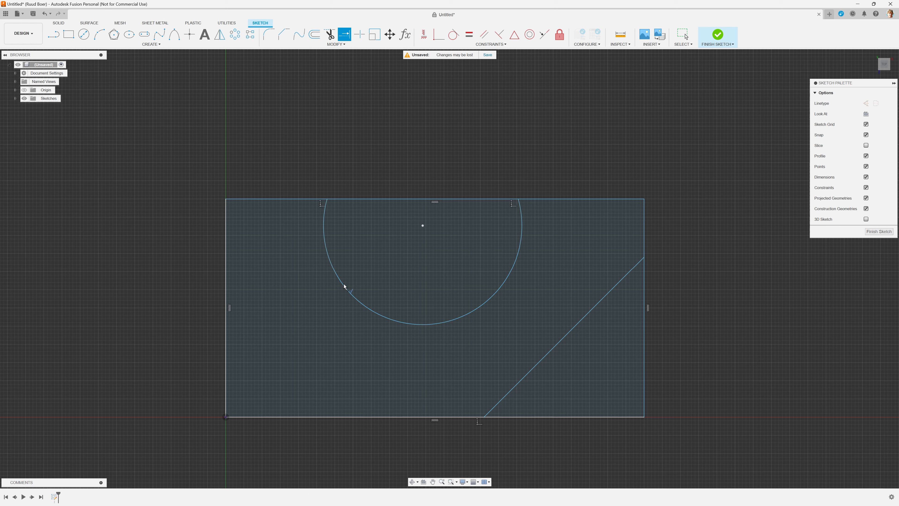
pyautogui.click(324, 222)
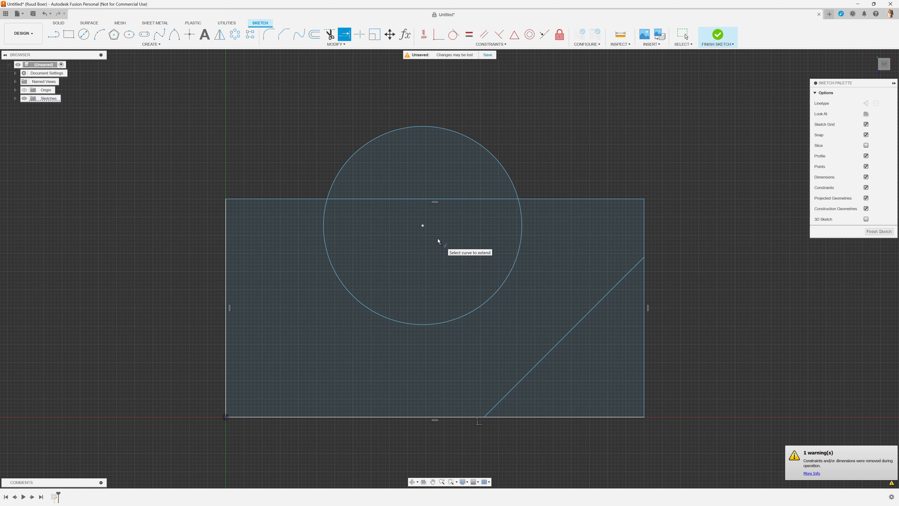
# Step: Move the circle by its centre point to about X 110 mm, Z -100 mm
pyautogui.press('Escape')
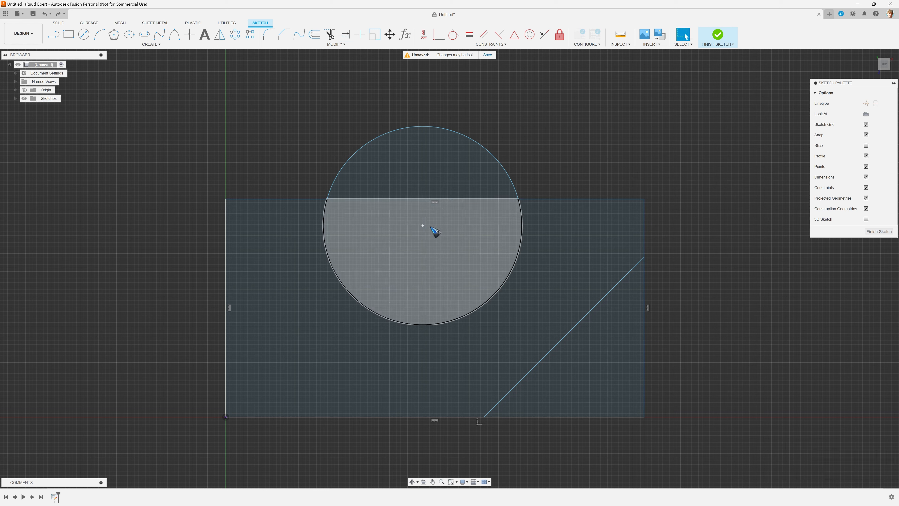
pyautogui.click(422, 225)
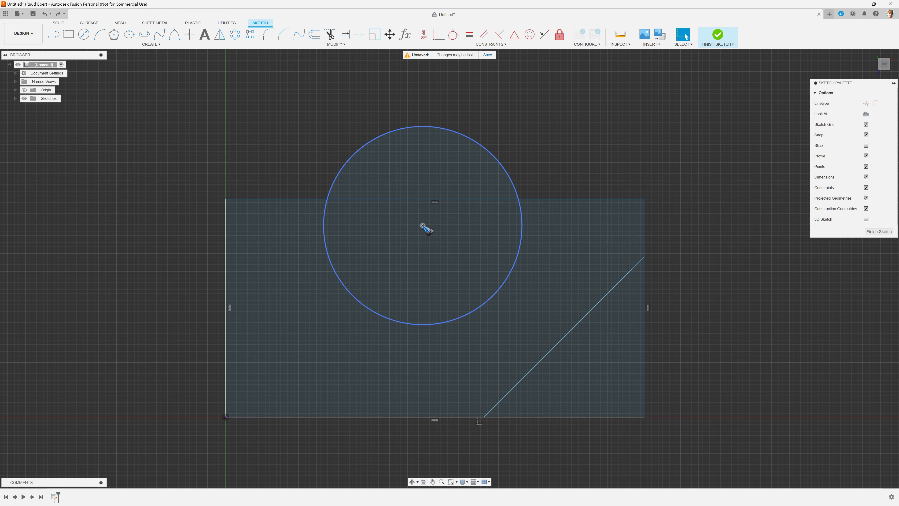
pyautogui.moveTo(422, 226)
pyautogui.mouseDown()
pyautogui.moveTo(423, 242)
pyautogui.moveTo(443, 242)
pyautogui.moveTo(426, 235)
pyautogui.mouseUp()
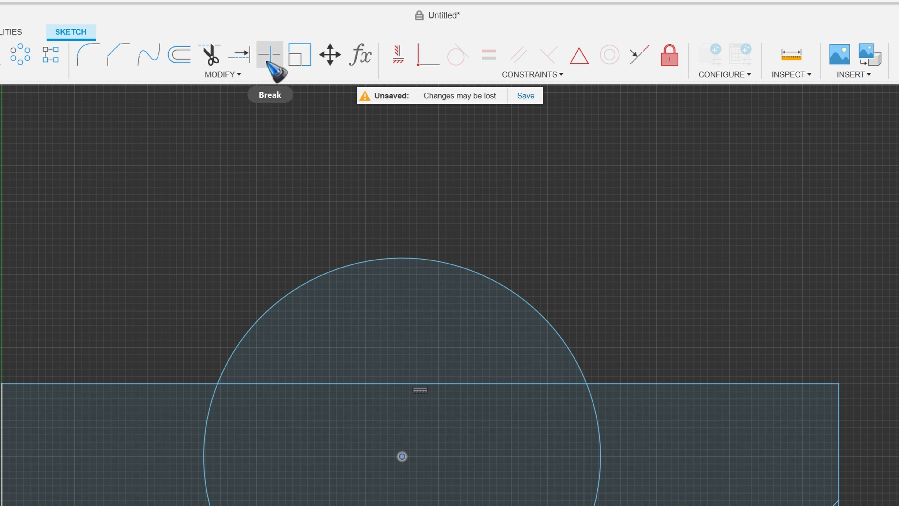
# Step: Break the circle into two arcs where it crosses the rectangle's upper edge
pyautogui.click(355, 45)
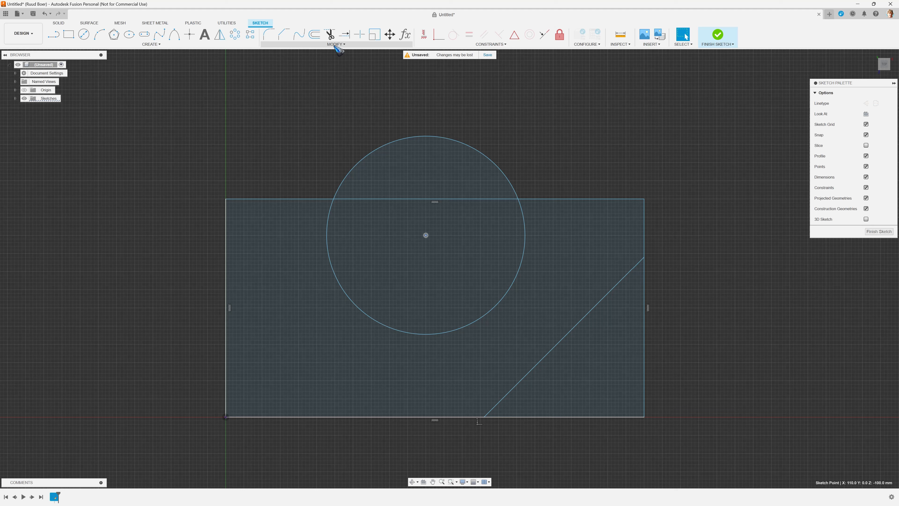
pyautogui.click(334, 44)
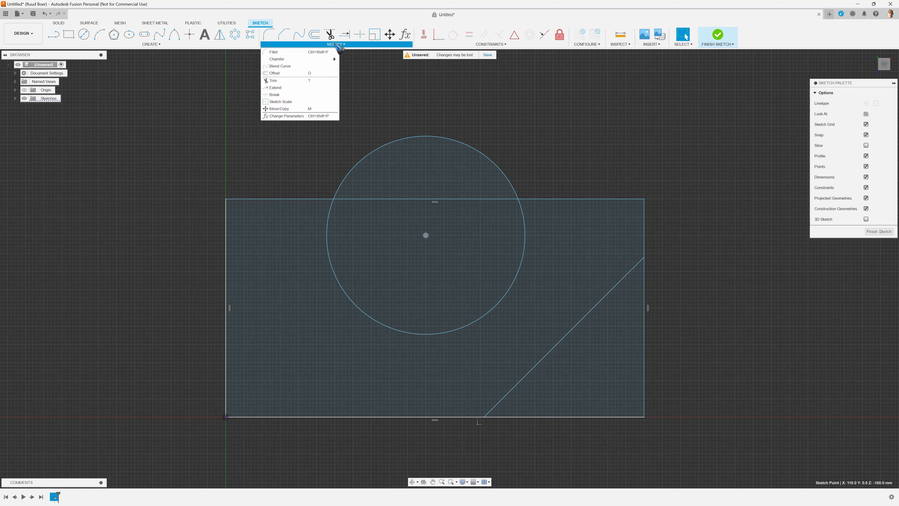
pyautogui.click(299, 95)
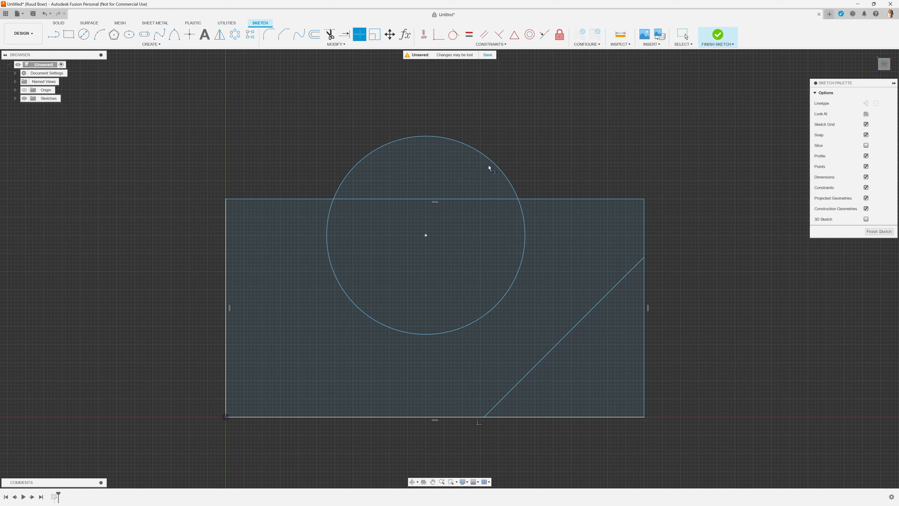
pyautogui.click(445, 138)
pyautogui.press('Escape')
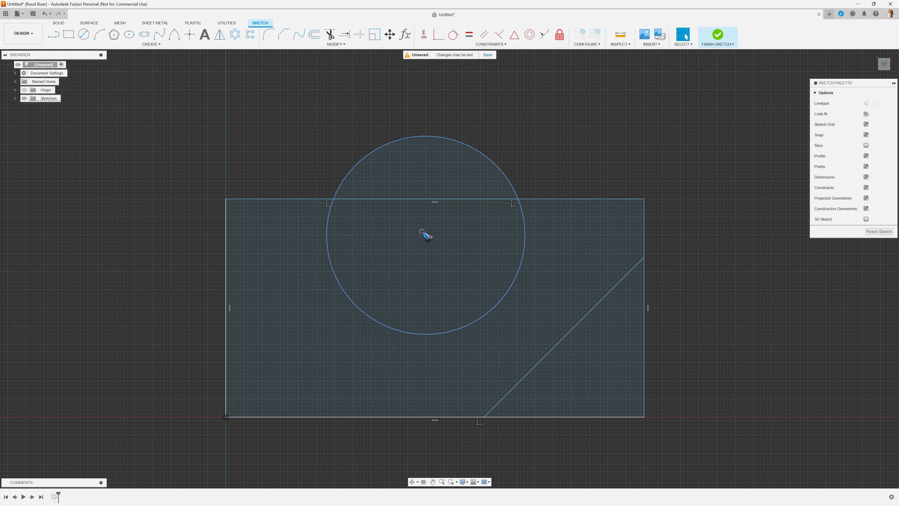
# Step: Delete the coincident constraint at the circle's centre and pull the upper arc upward and the lower arc downward
pyautogui.click(421, 231)
pyautogui.press('Delete')
pyautogui.moveTo(431, 139); pyautogui.dragTo(425, 73)
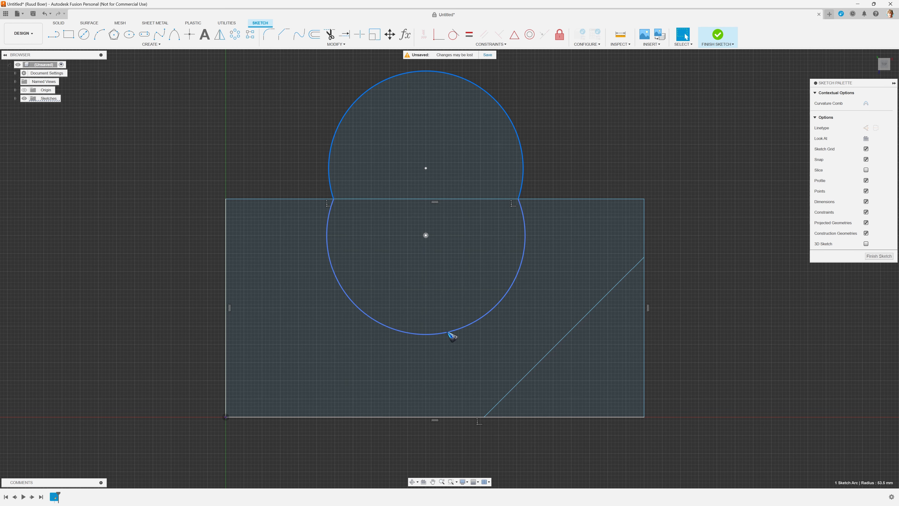
pyautogui.moveTo(448, 332); pyautogui.dragTo(448, 367)
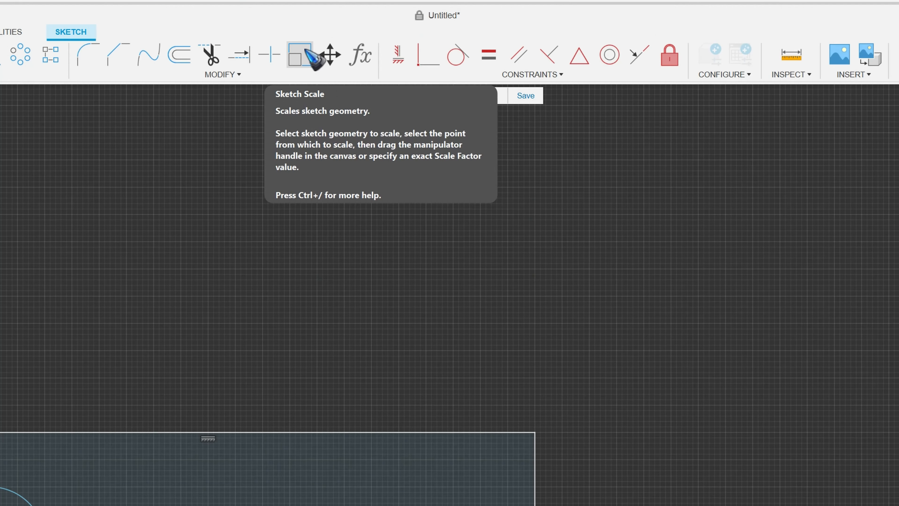
# Step: Scale the rectangle and both circles by a factor of 1.5 about the rectangle's lower corner at the origin with Sketch Scale
pyautogui.click(271, 78)
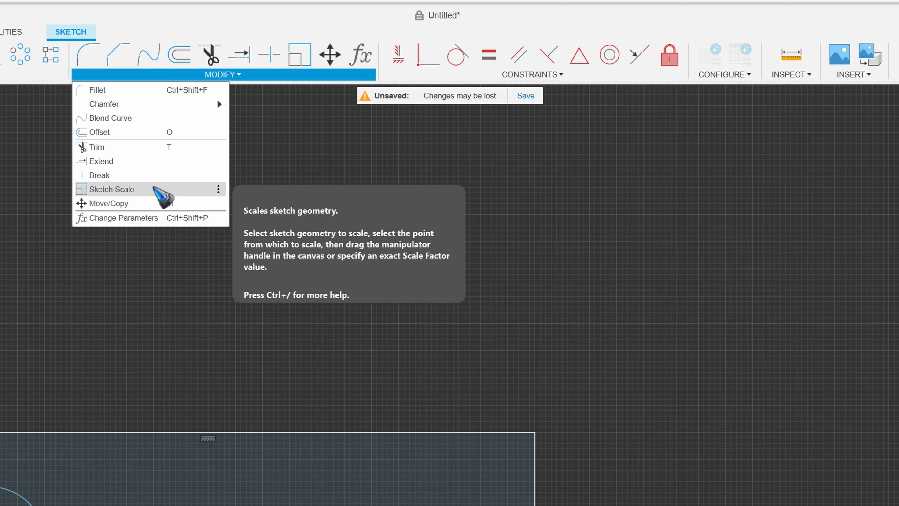
pyautogui.click(154, 188)
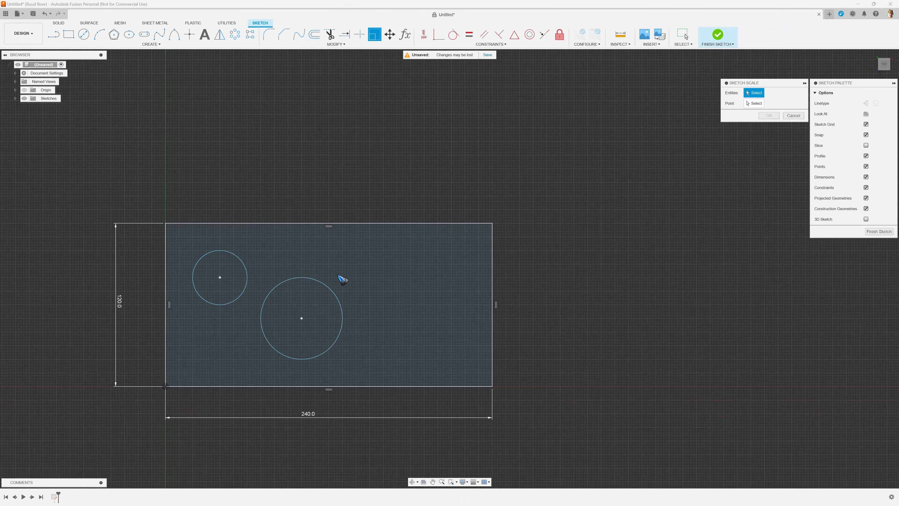
pyautogui.moveTo(138, 200)
pyautogui.mouseDown()
pyautogui.moveTo(203, 411)
pyautogui.moveTo(513, 414)
pyautogui.moveTo(523, 405)
pyautogui.mouseUp()
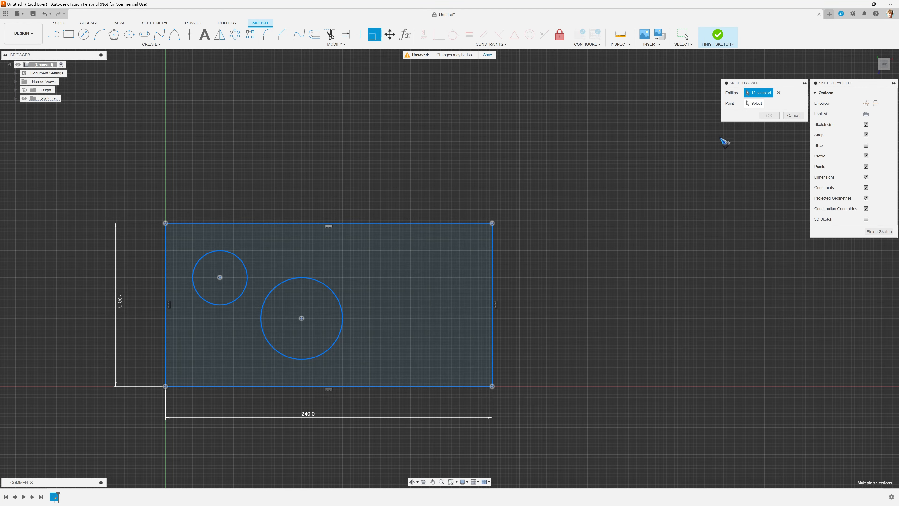
pyautogui.click(756, 103)
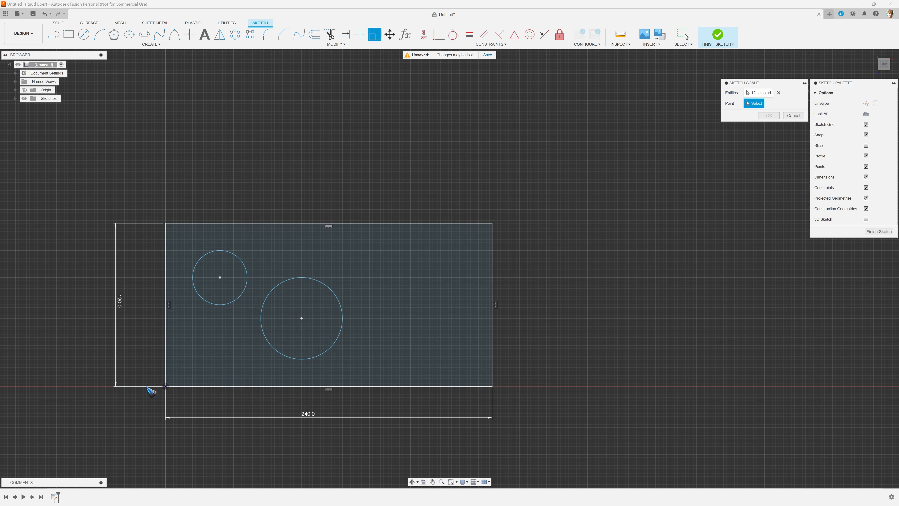
pyautogui.click(165, 386)
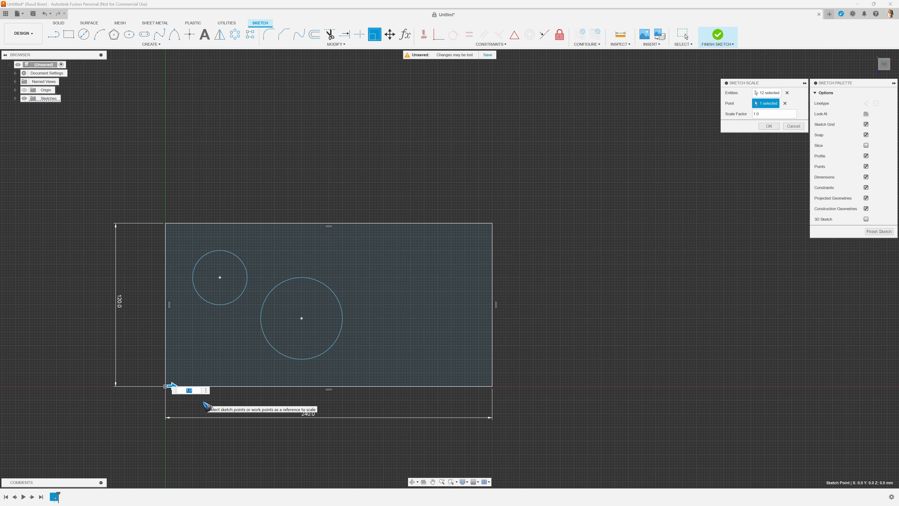
pyautogui.write('1')
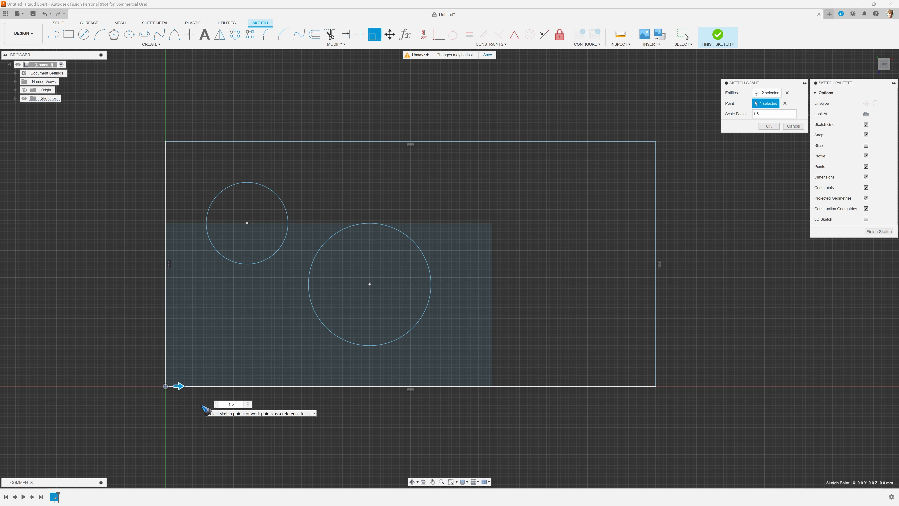
pyautogui.press('Return')
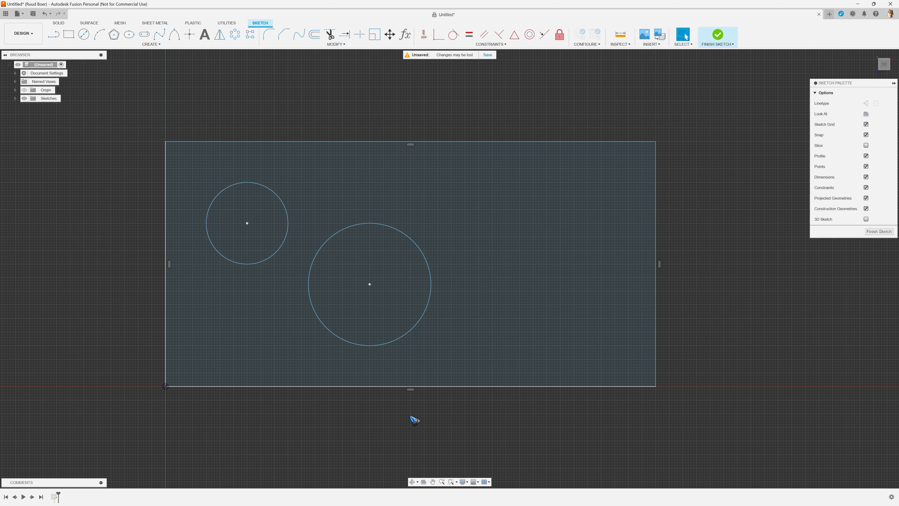
# Step: Dimension the rectangle's lower edge to 360 mm, placing the dimension below it, to scale the undimensioned sketch
pyautogui.scroll(-2, 338, 427)
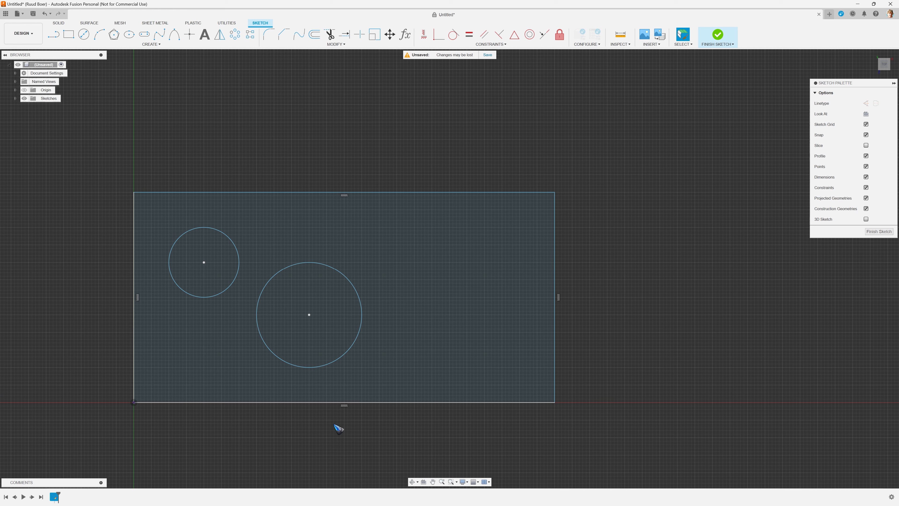
pyautogui.press('d')
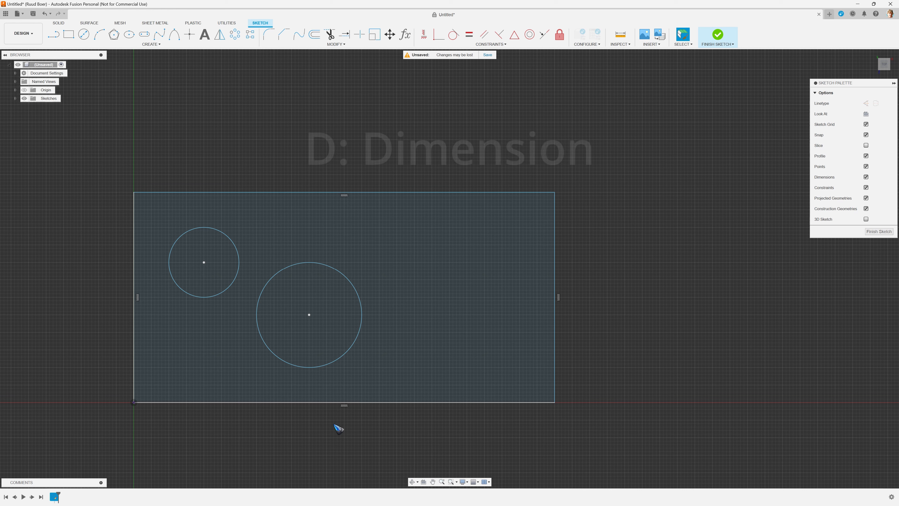
pyautogui.click(332, 403)
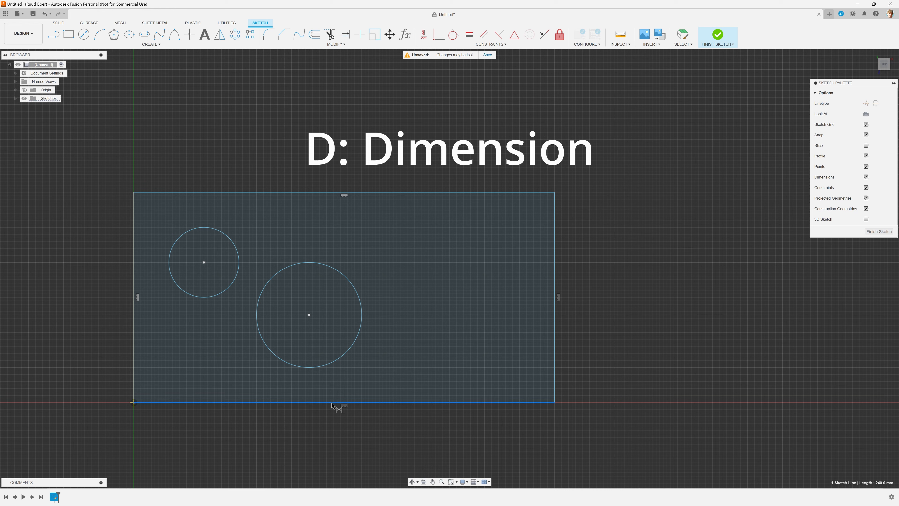
pyautogui.click(329, 434)
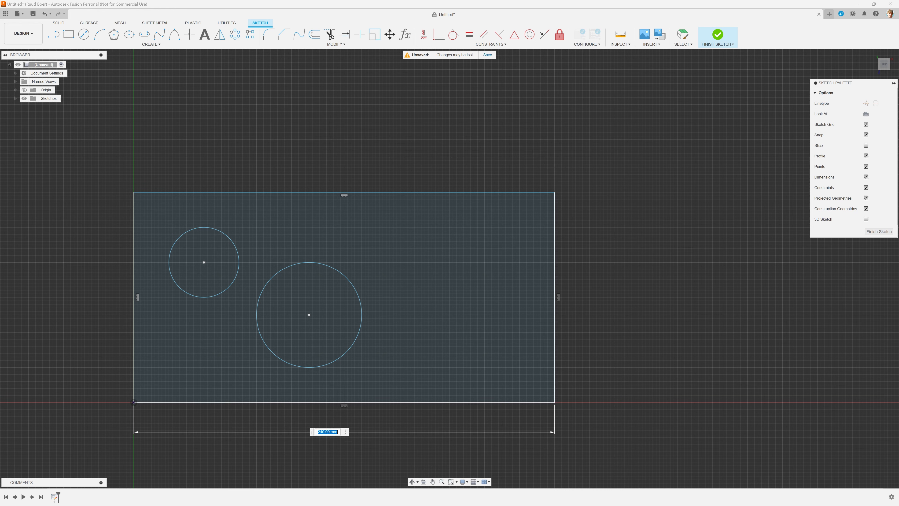
pyautogui.write('360')
pyautogui.press('Return')
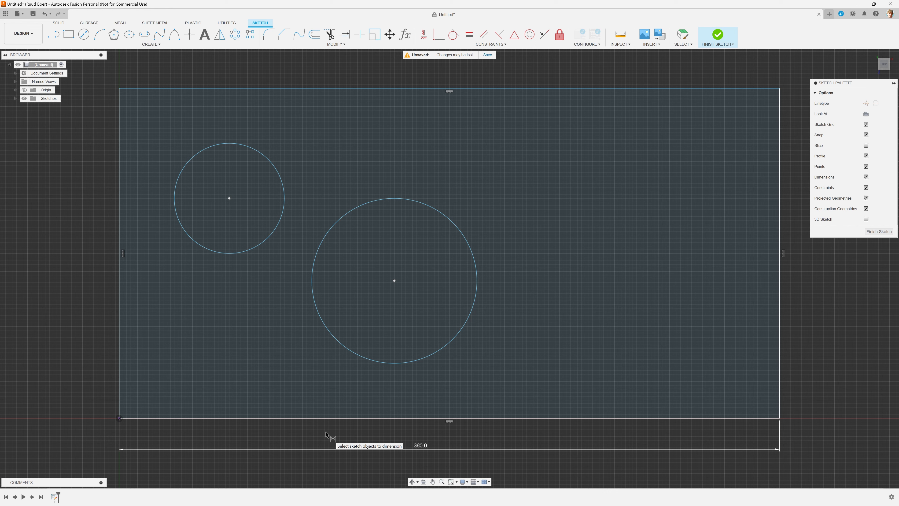
# Step: Check the general Design preferences for the option to scale the entire sketch at first dimension
pyautogui.click(890, 13)
pyautogui.click(863, 31)
pyautogui.click(298, 172)
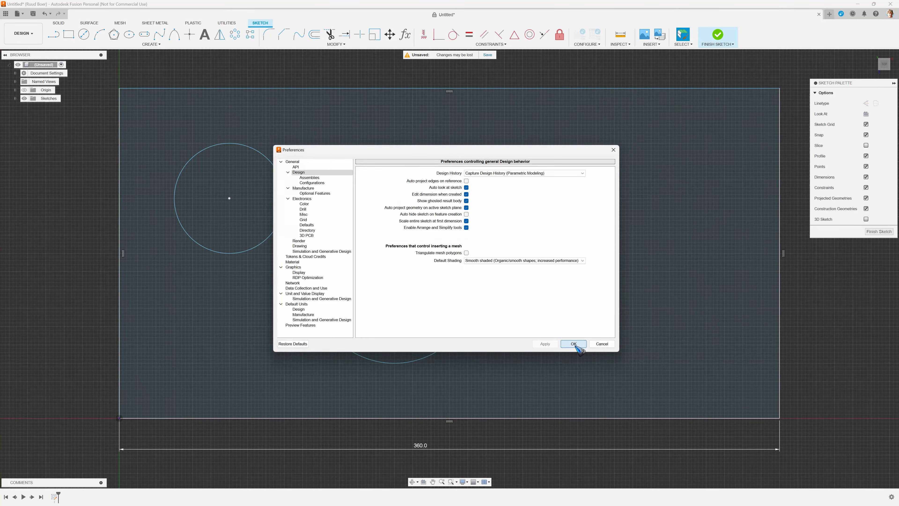
pyautogui.click(574, 344)
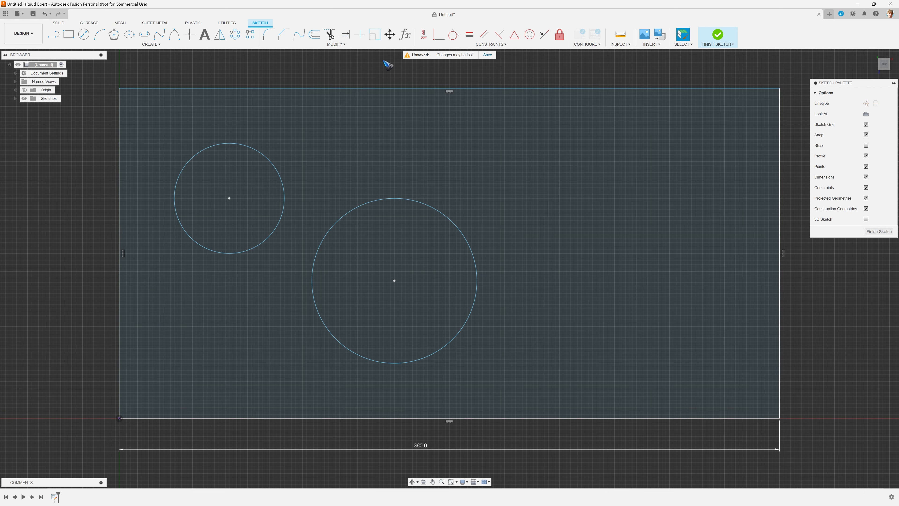